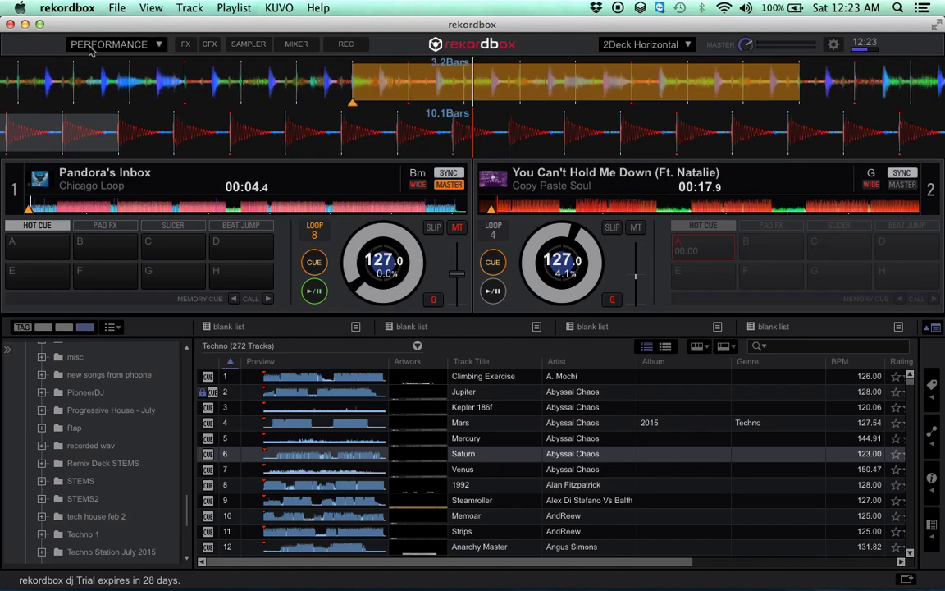
Show the beat FX, toggle FX1 to single-effect and back to three-effect, and choose PHASER
left_click(186, 44)
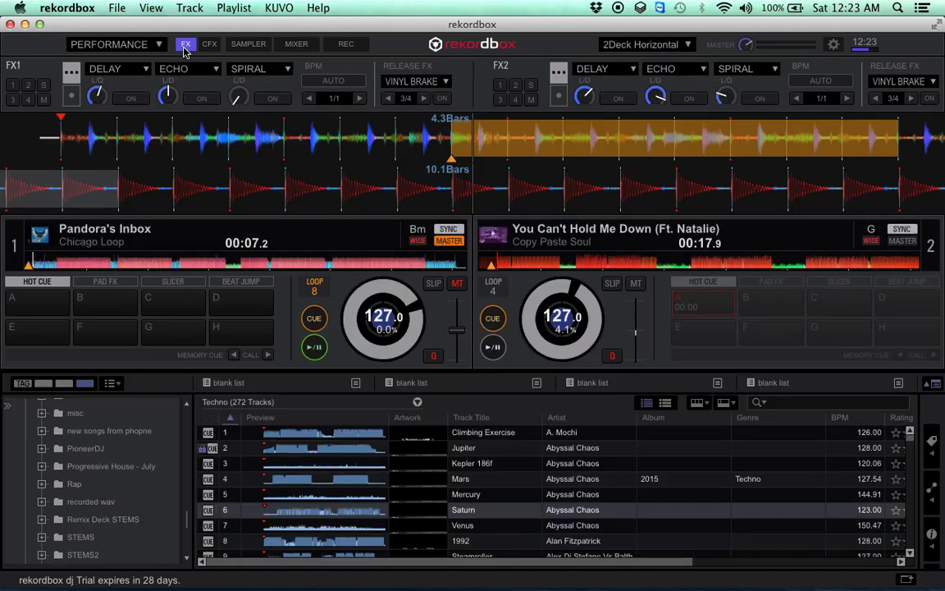
left_click(142, 72)
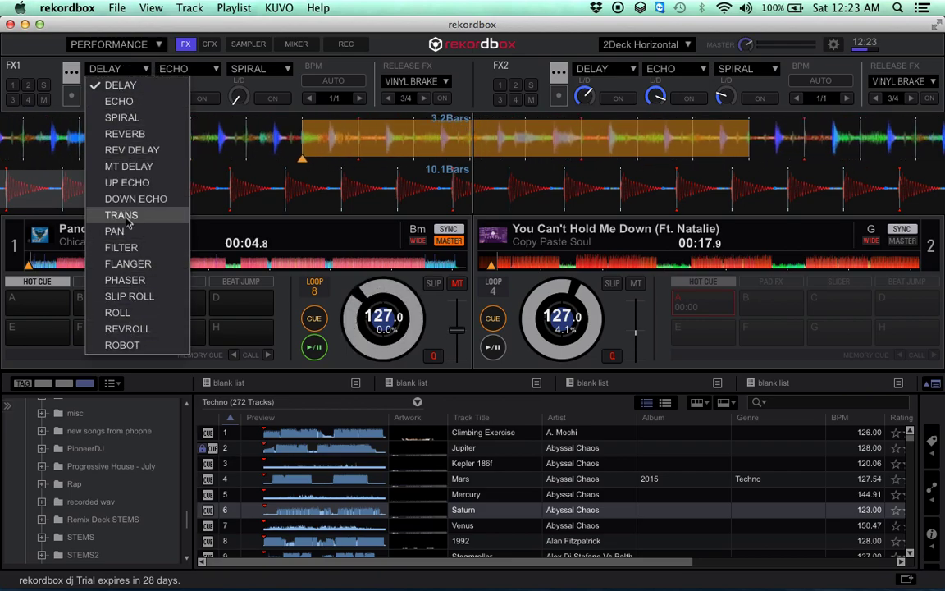
left_click(71, 78)
left_click(72, 77)
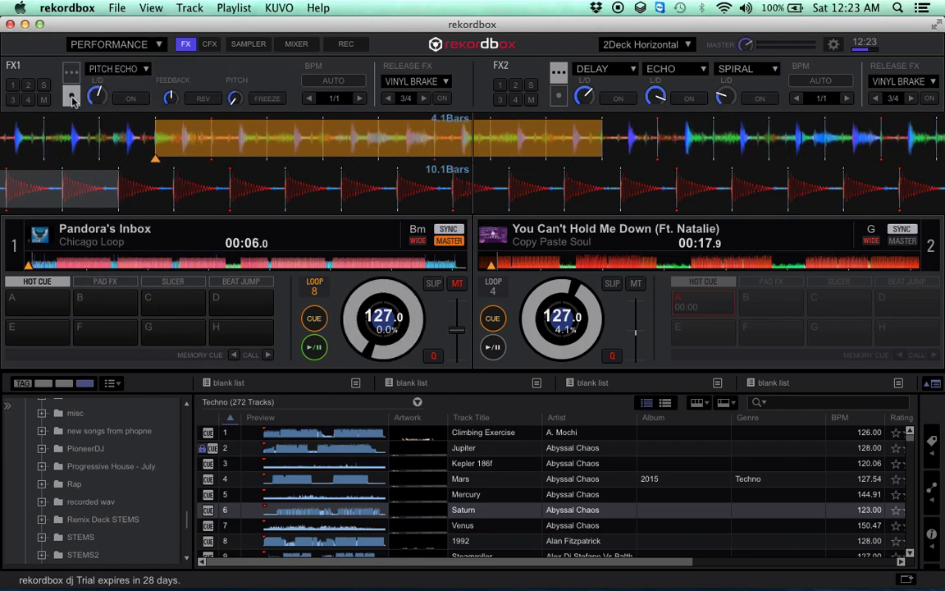
left_click(126, 69)
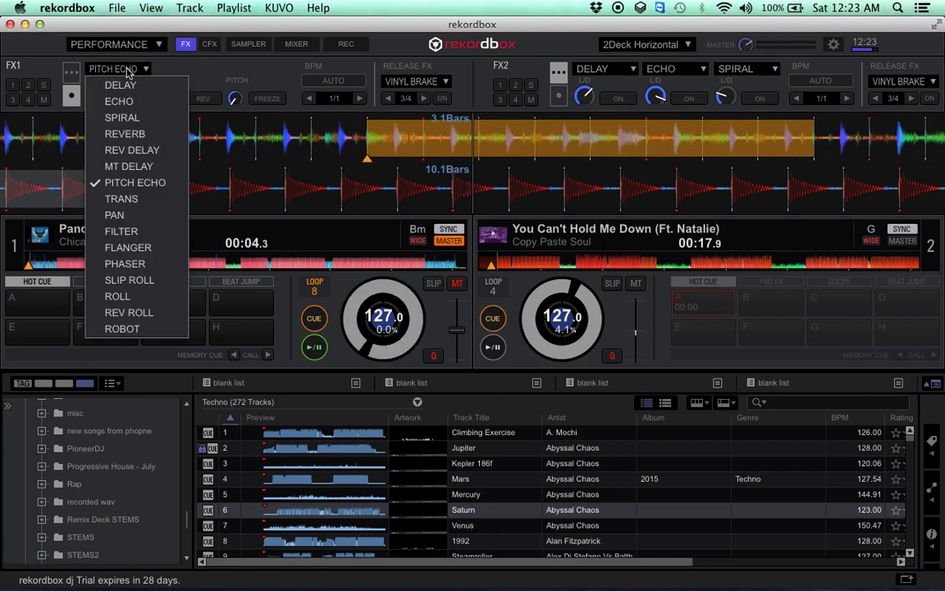
left_click(127, 263)
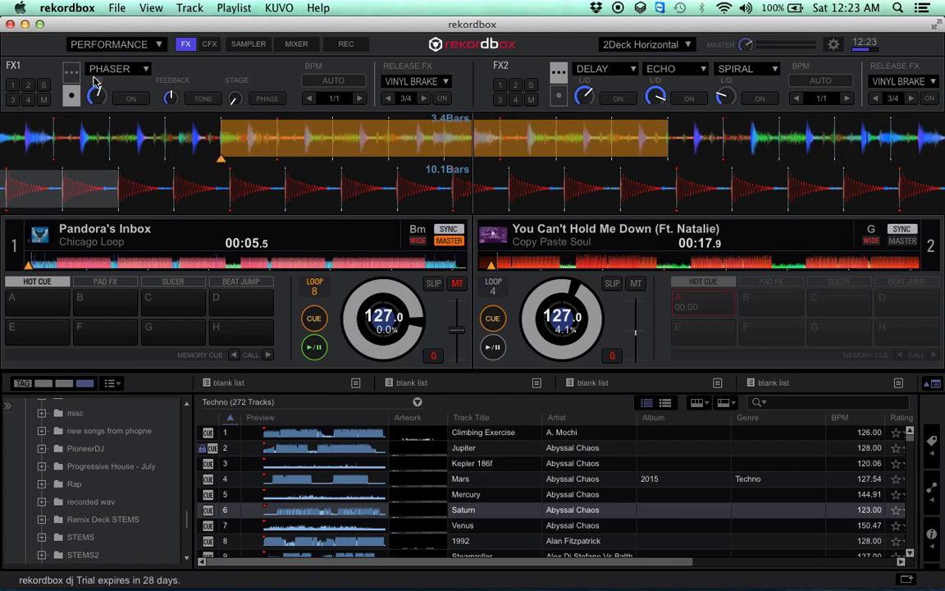
Swap the FX panel for CFX, return to the USER preset, and select DUB ECHO
left_click(187, 44)
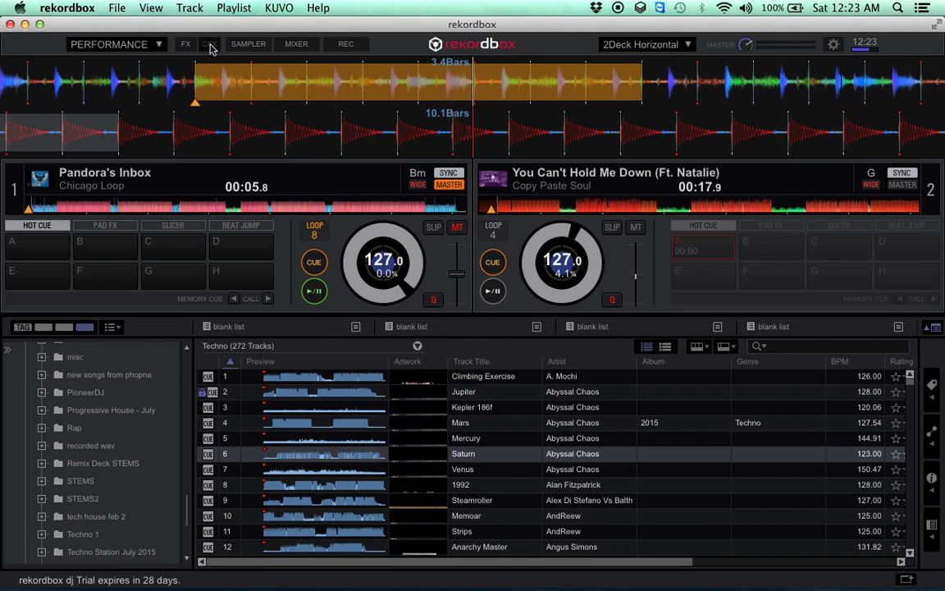
left_click(210, 45)
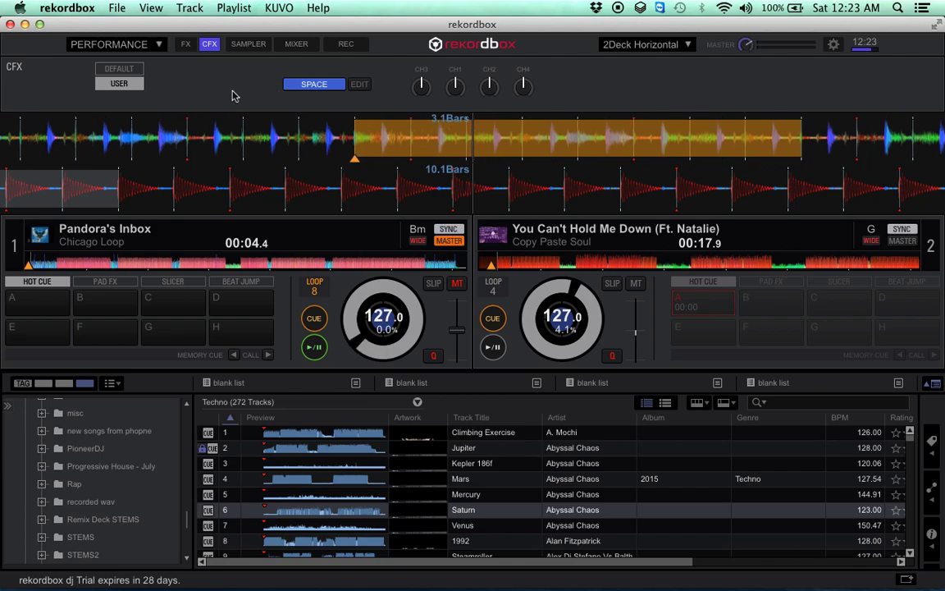
left_click(105, 71)
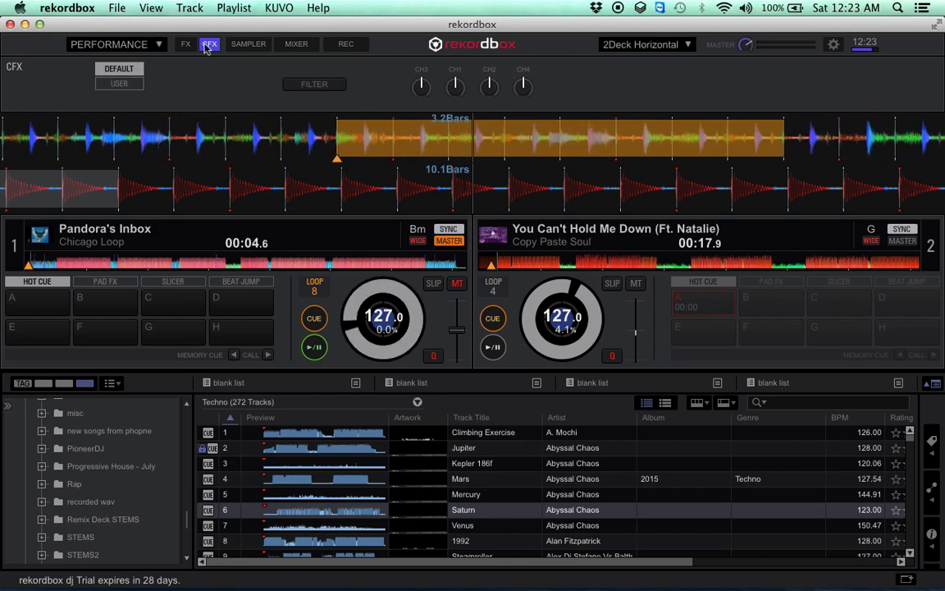
left_click(127, 85)
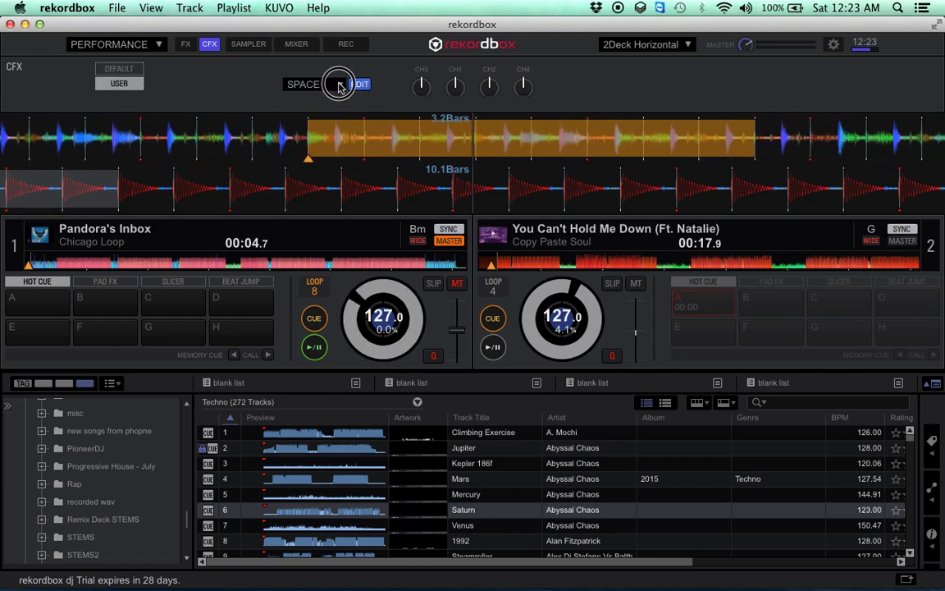
left_click(340, 85)
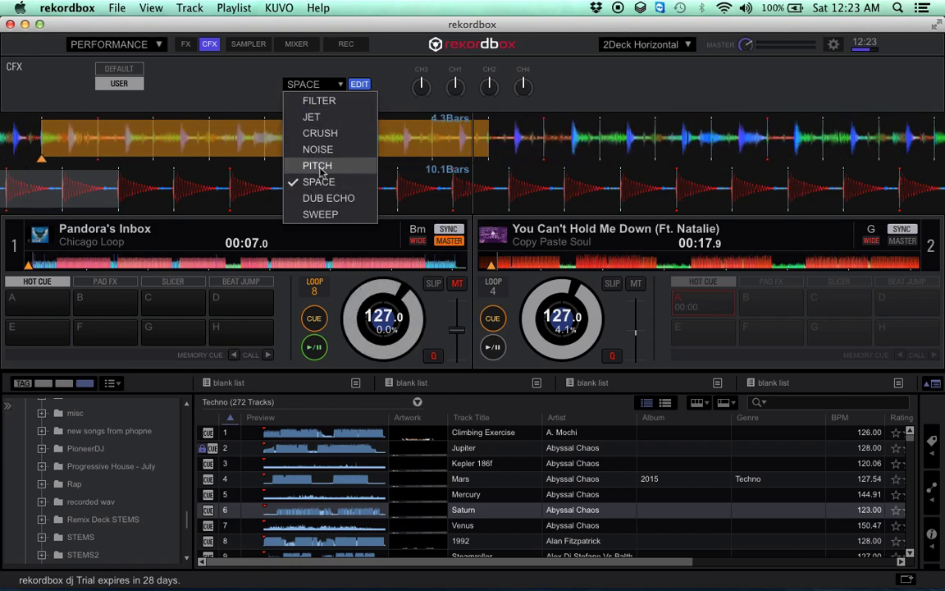
left_click(324, 197)
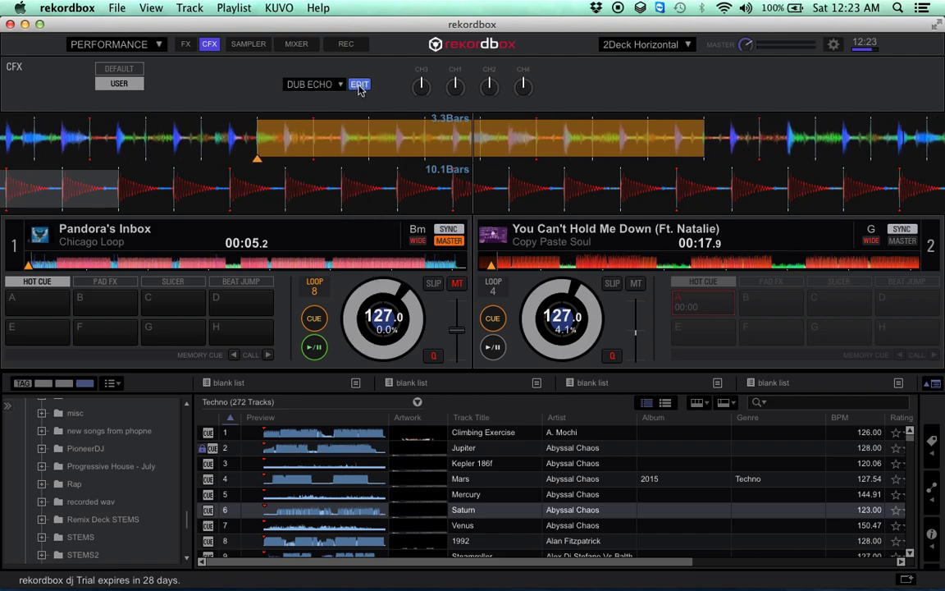
Turn DUB ECHO on to hear it, turn it off, then hide the CFX panel
left_click(315, 84)
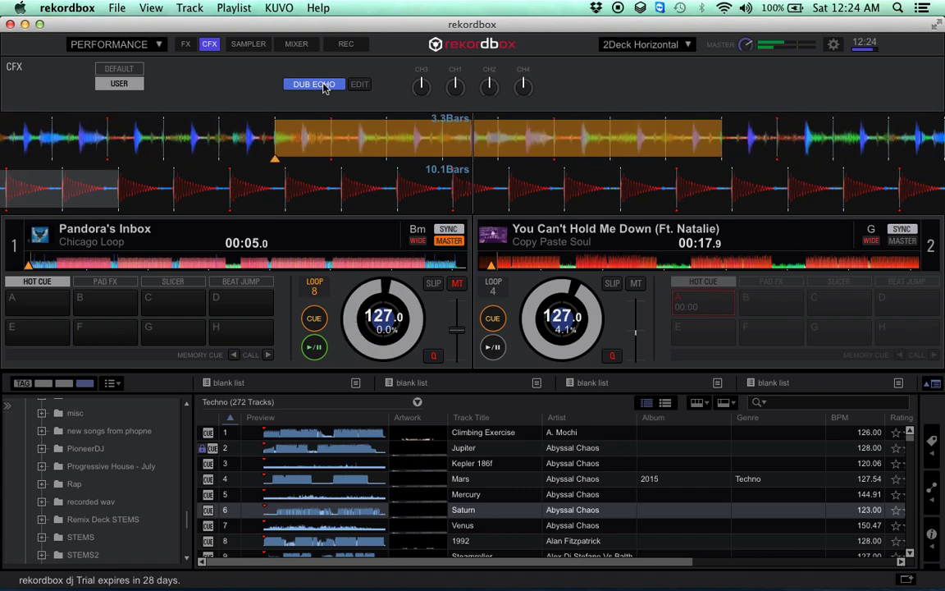
left_click(317, 85)
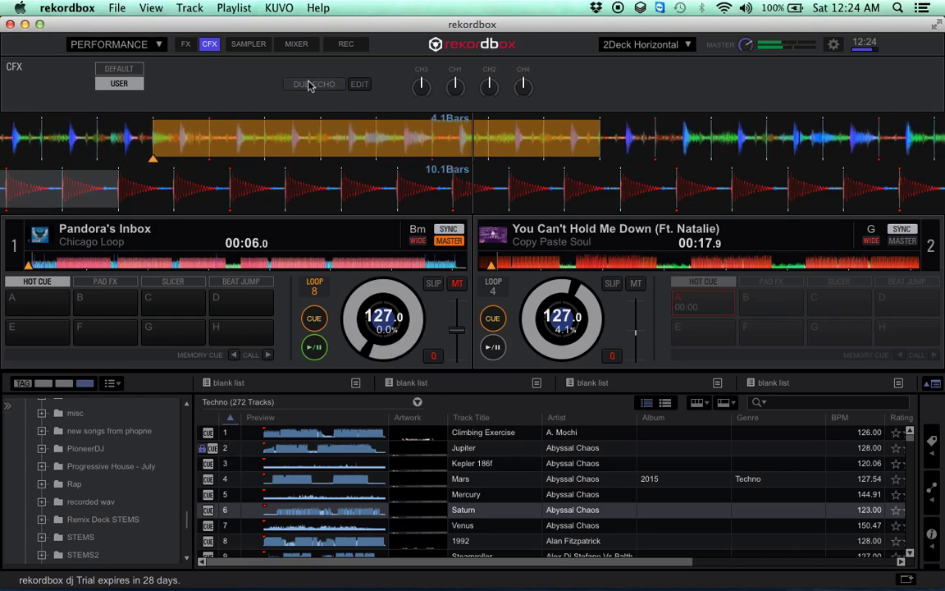
left_click(244, 48)
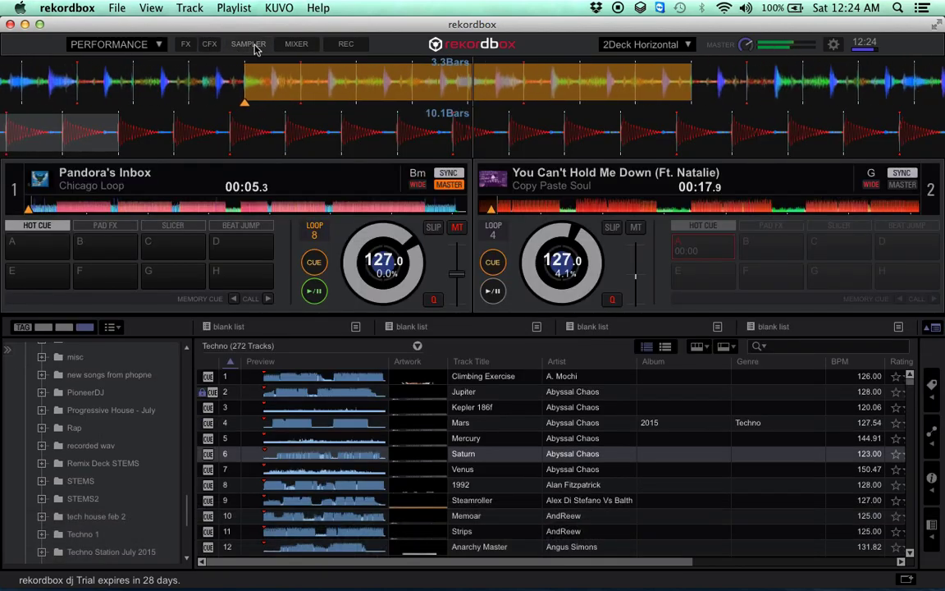
Open the SAMPLER panel and enable sampler SYNC to the master tempo
left_click(254, 49)
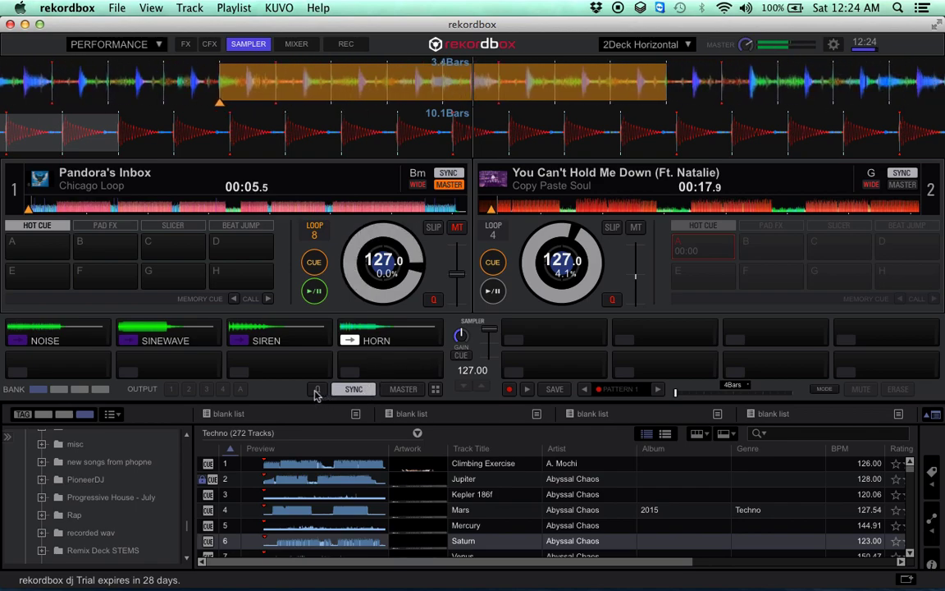
left_click(354, 389)
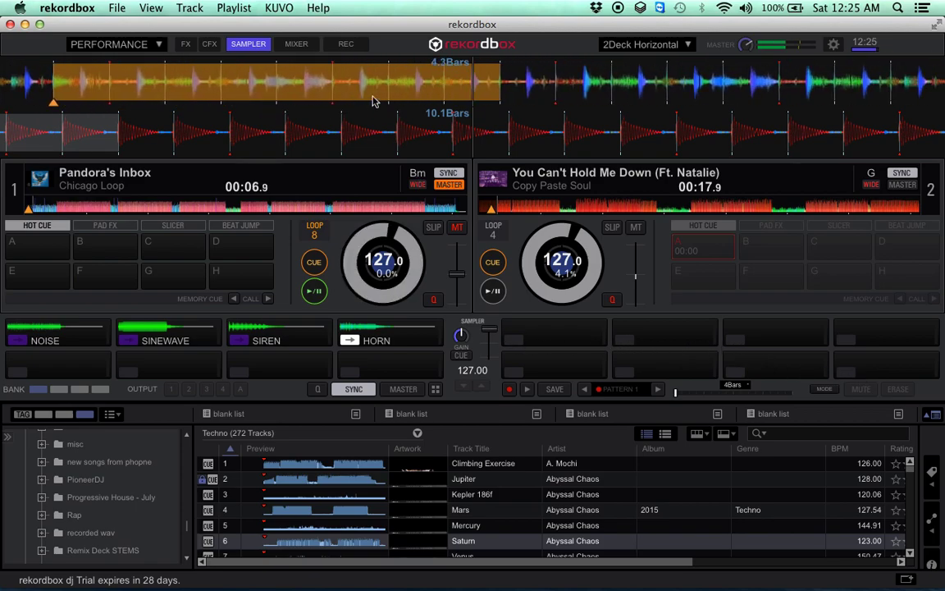
Close the sampler, briefly show then hide the mixer, and toggle the recording panel
left_click(250, 48)
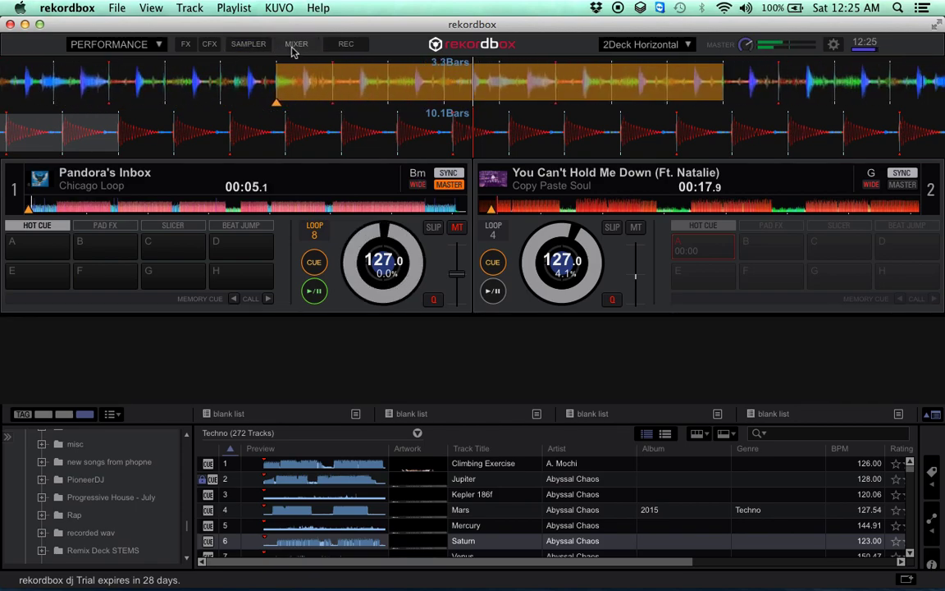
left_click(295, 46)
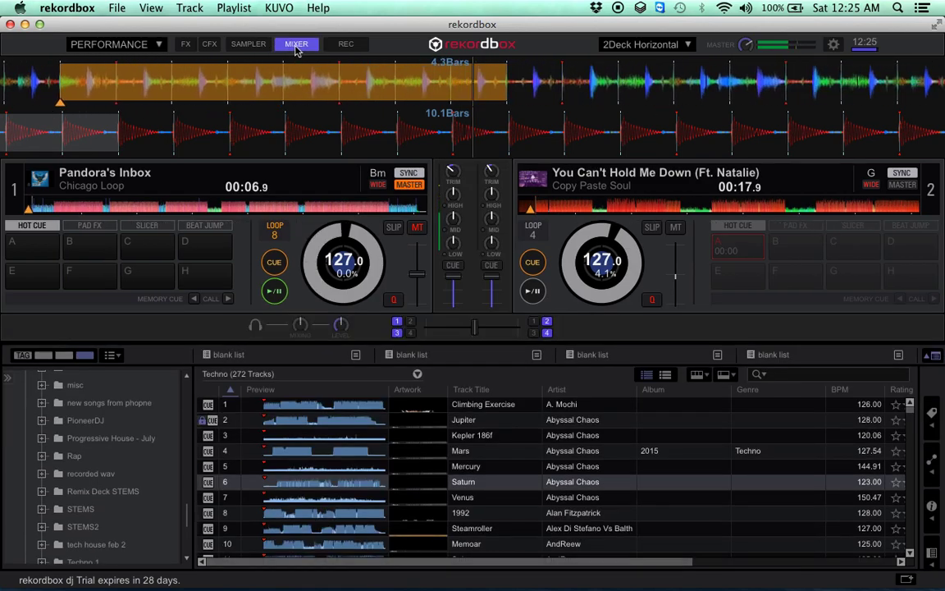
left_click(297, 47)
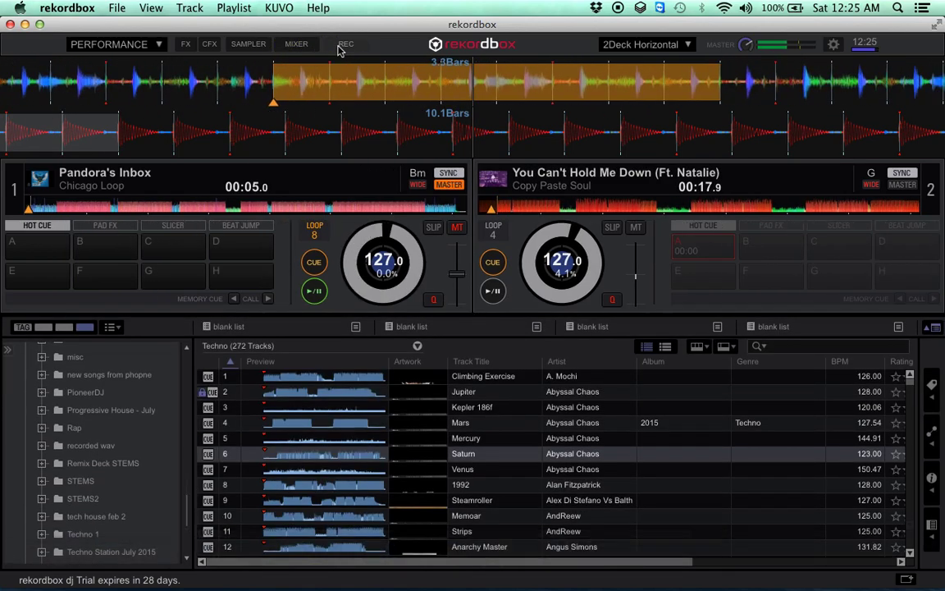
left_click(345, 44)
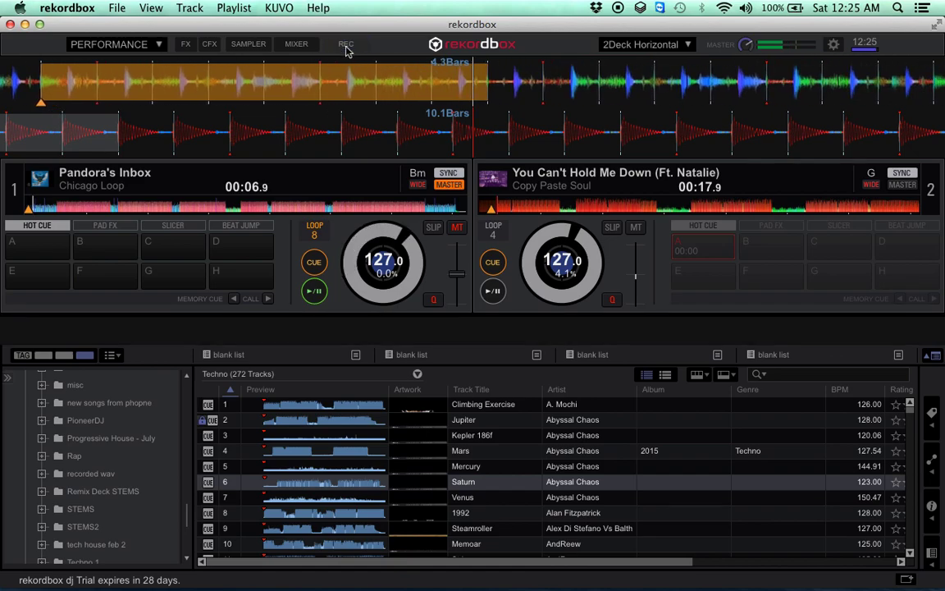
Try the 4Deck Horizontal and then the 4Deck Vertical layouts
left_click(685, 48)
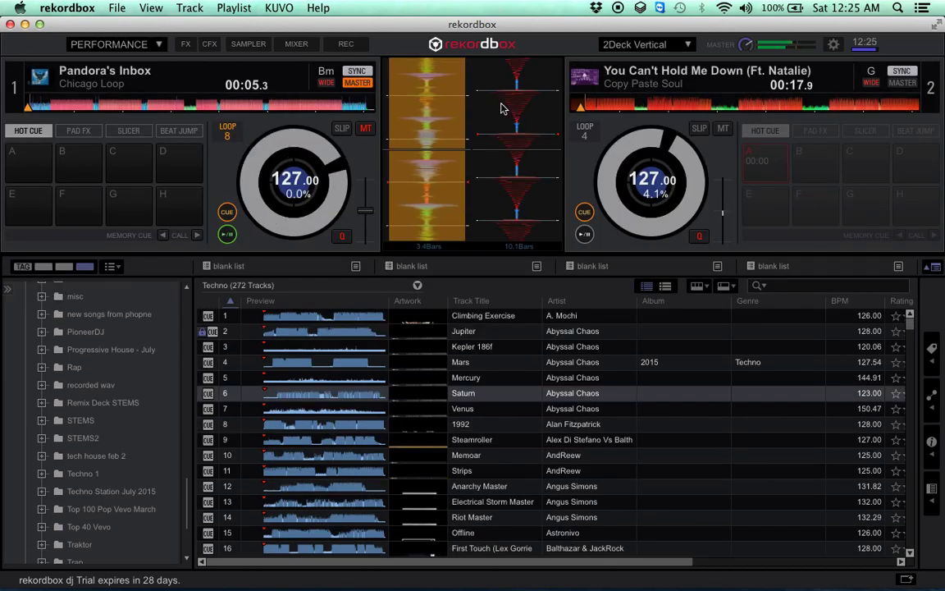
left_click(680, 44)
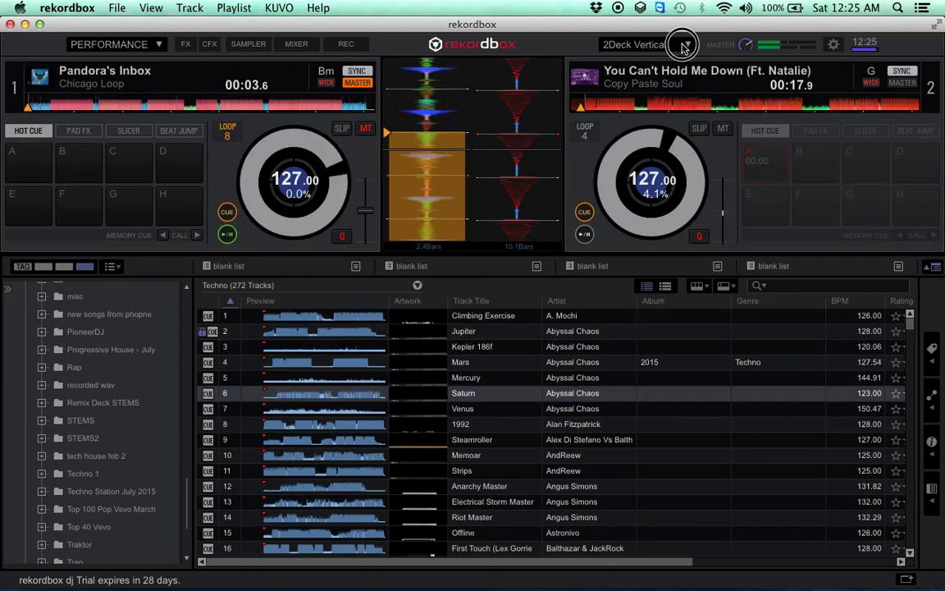
left_click(656, 94)
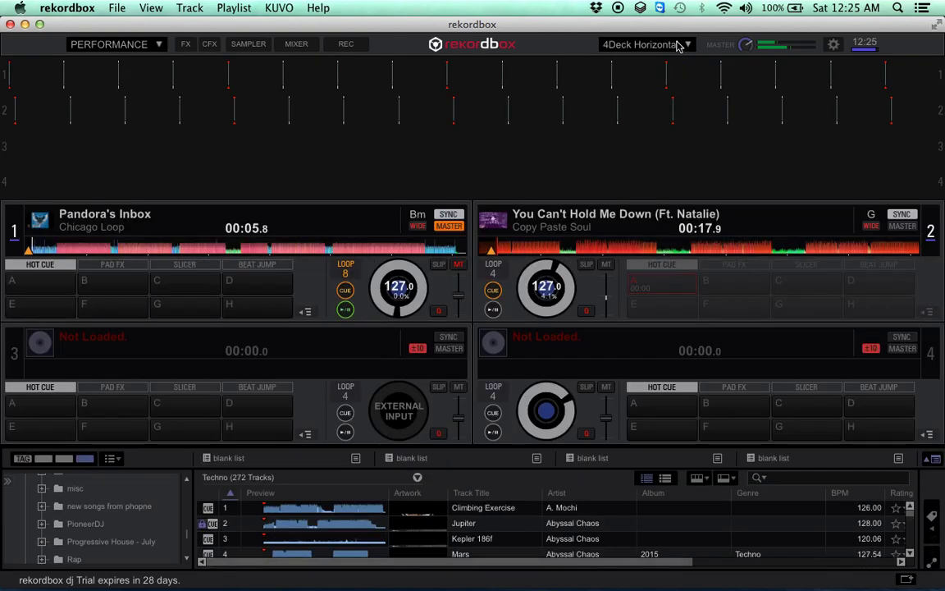
left_click(679, 44)
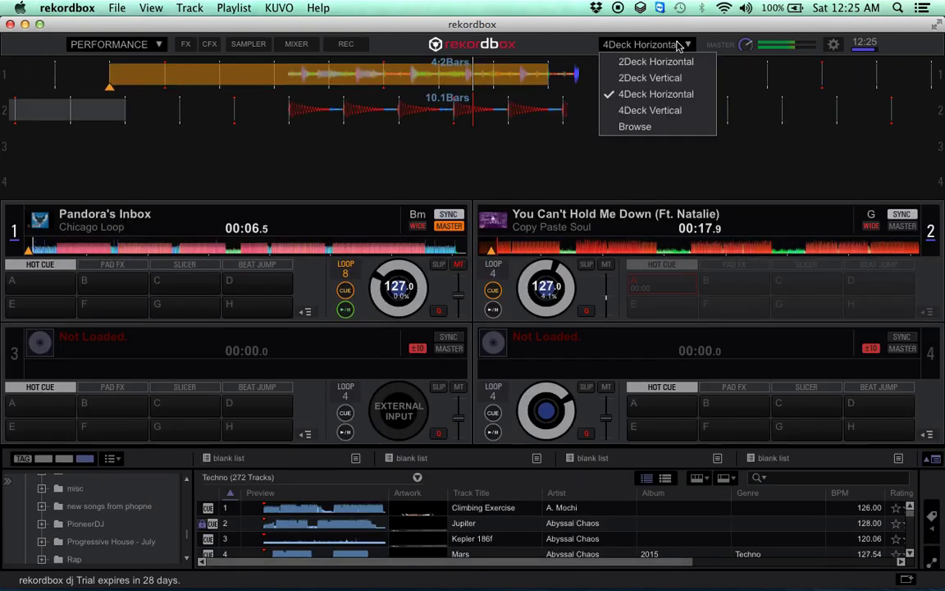
left_click(656, 113)
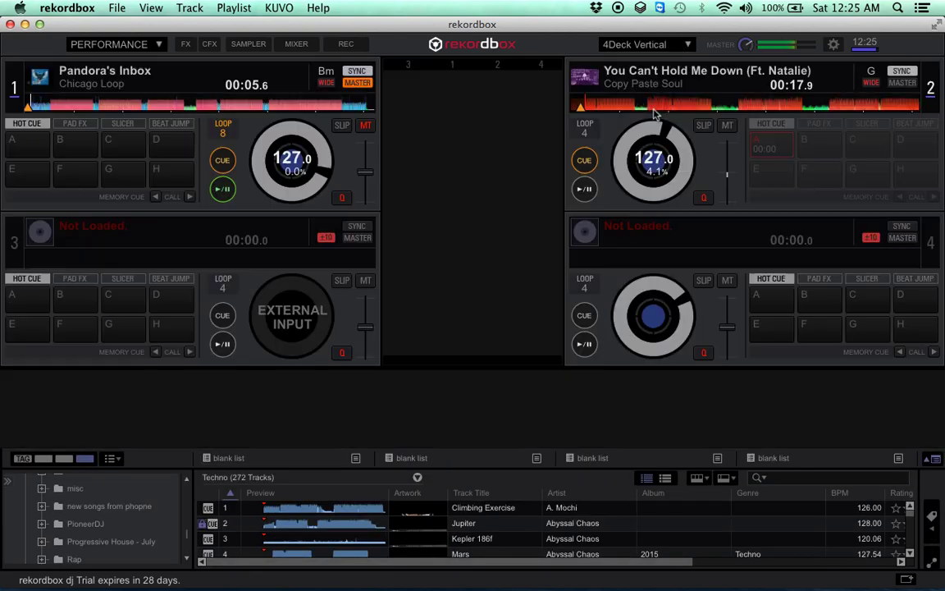
Settle on the 2Deck Horizontal deck layout
left_click(684, 47)
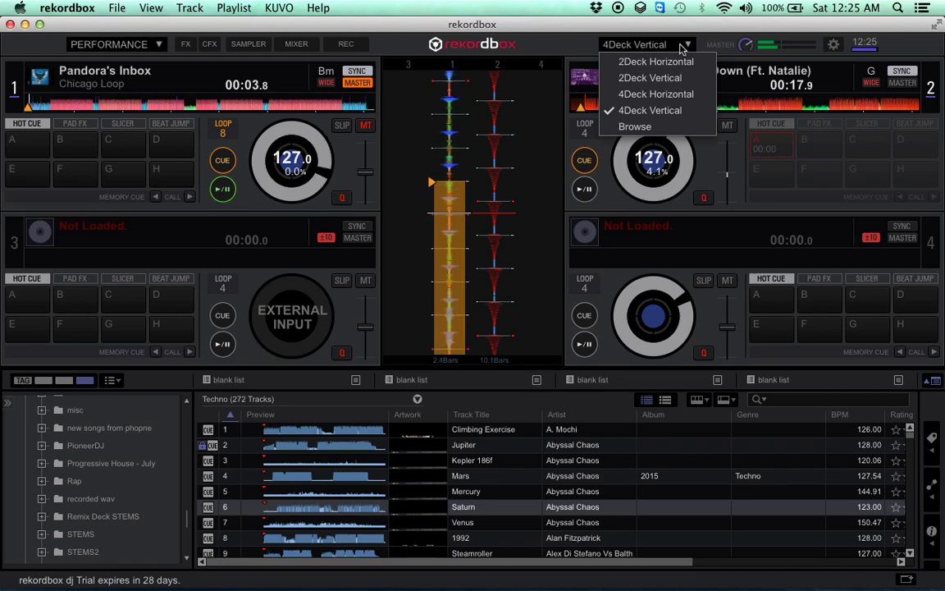
left_click(545, 48)
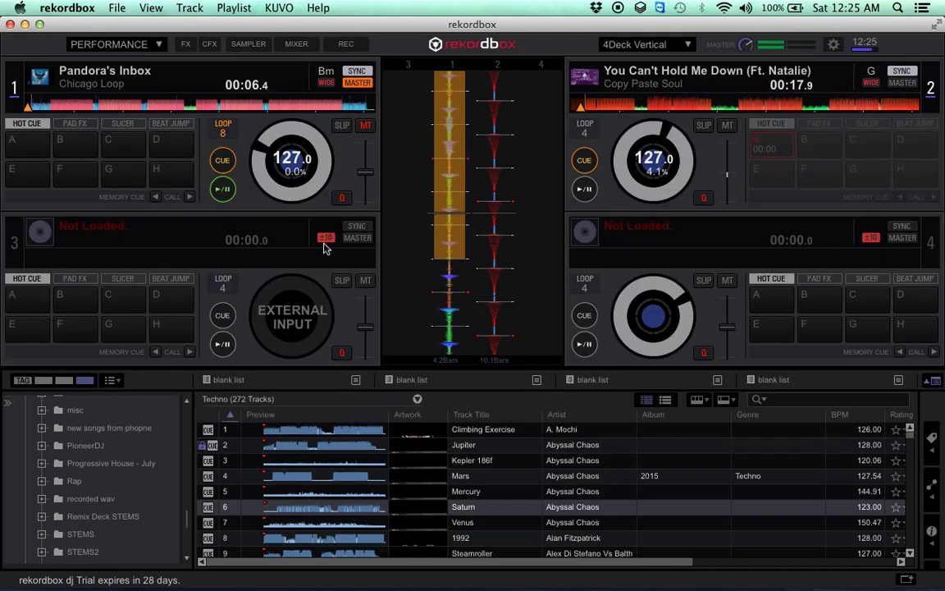
left_click(657, 43)
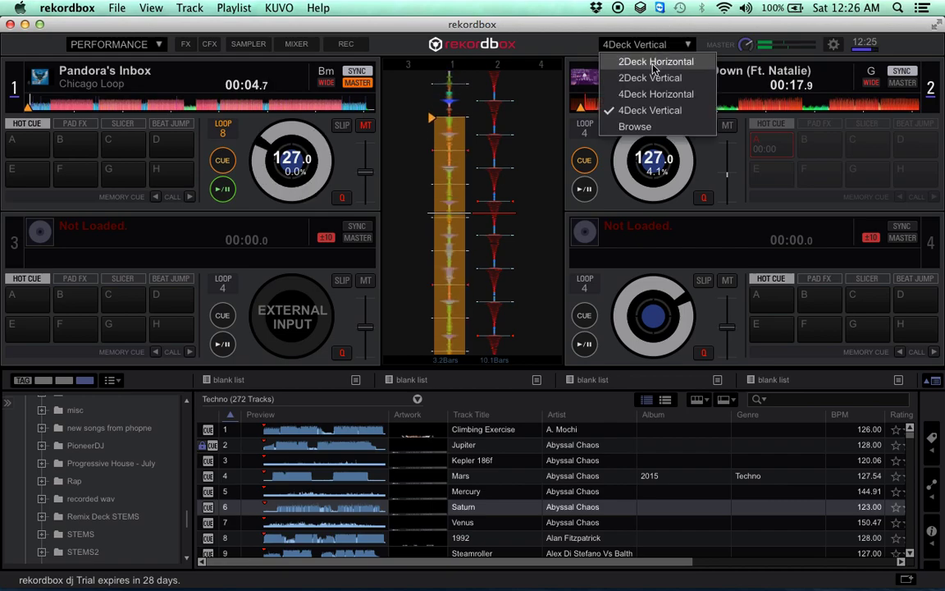
left_click(649, 65)
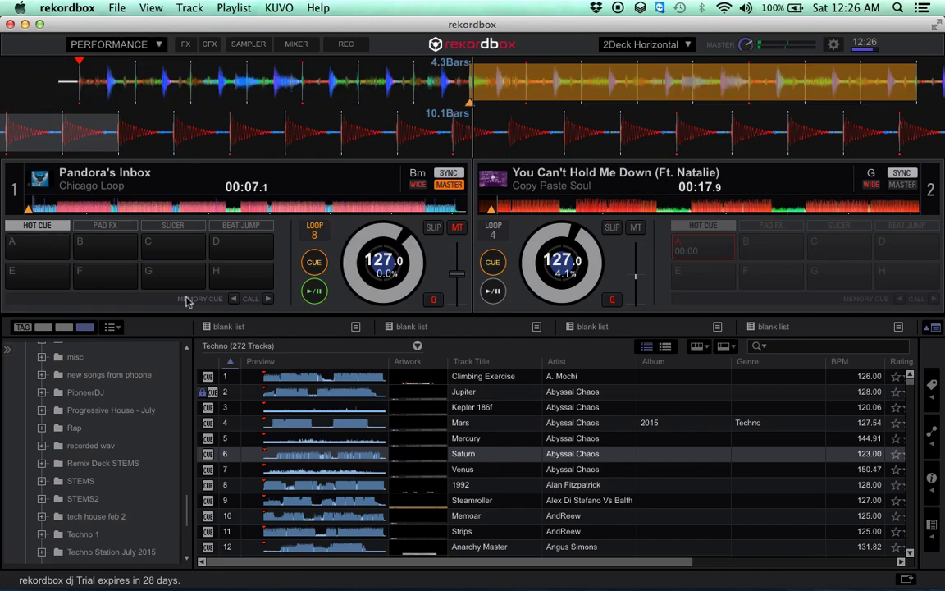
Put deck 1's pads in PAD FX mode and trigger TRANS and another pad effect
left_click(110, 227)
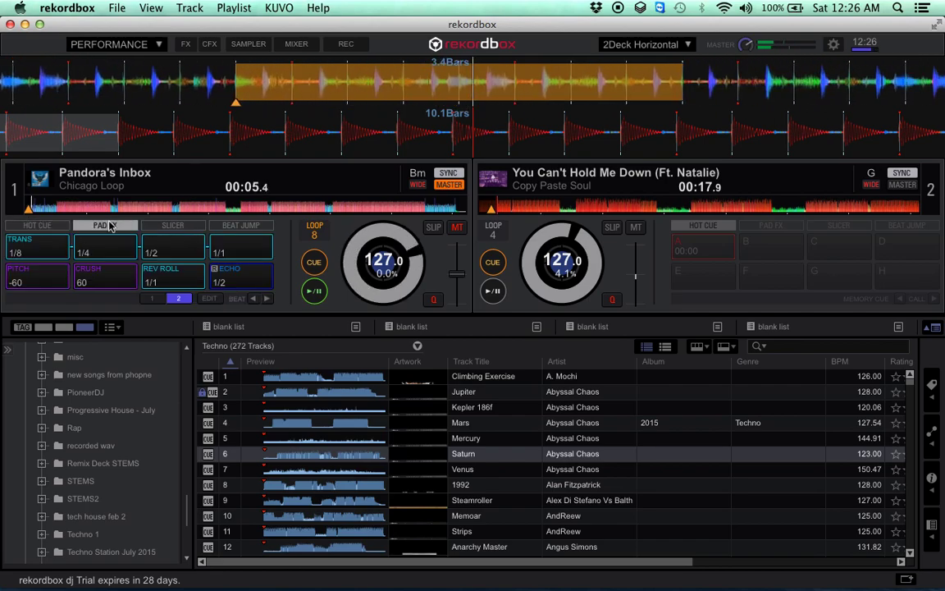
left_click(37, 246)
left_click(164, 246)
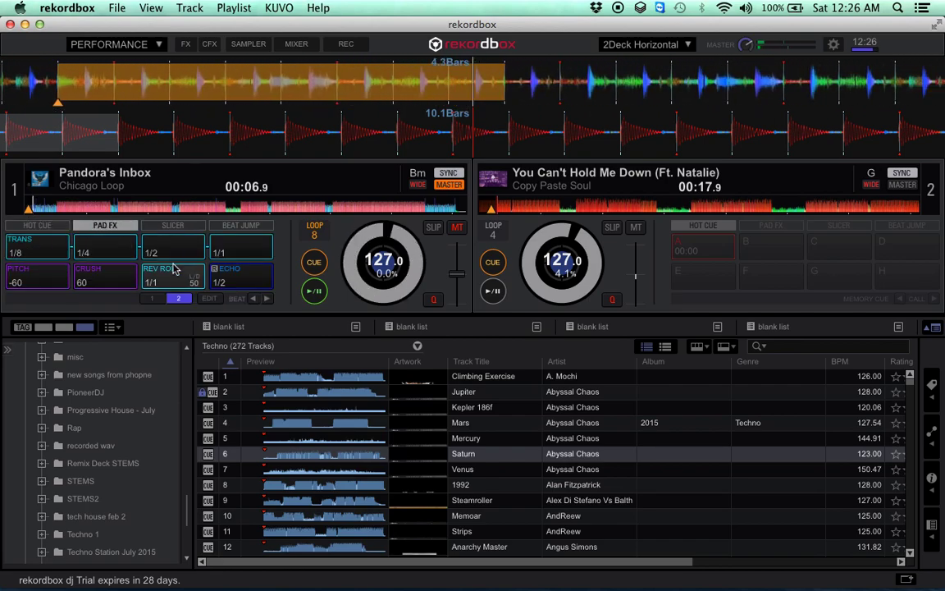
Replace the REV ROLL pad effect with UP ECHO, return to page 1, then switch pads to Slicer
left_click(207, 299)
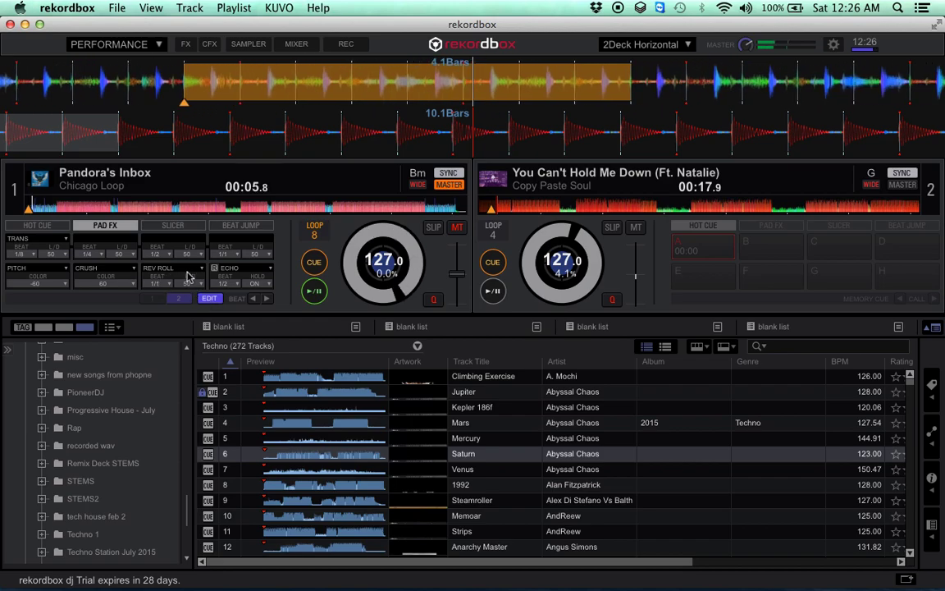
left_click(200, 269)
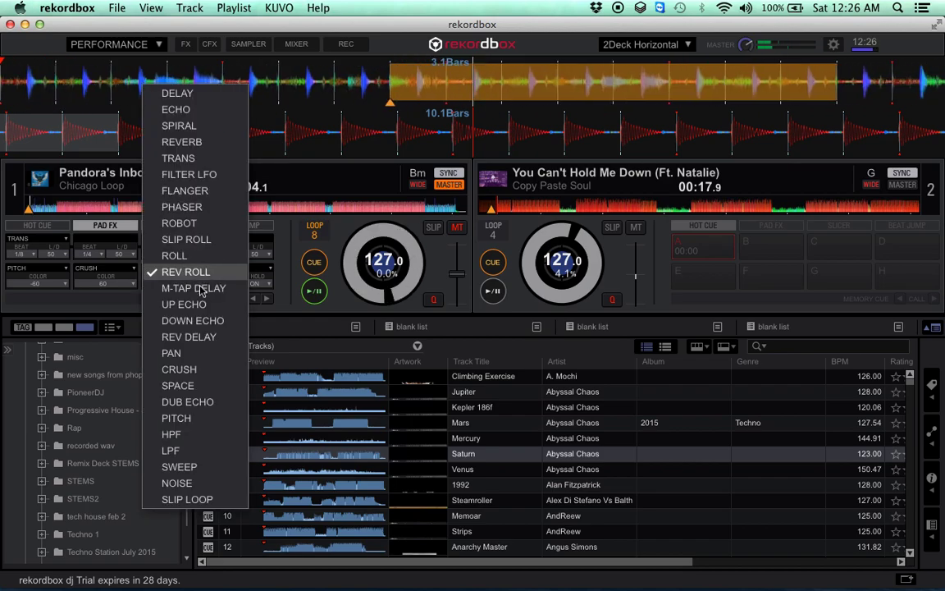
left_click(195, 304)
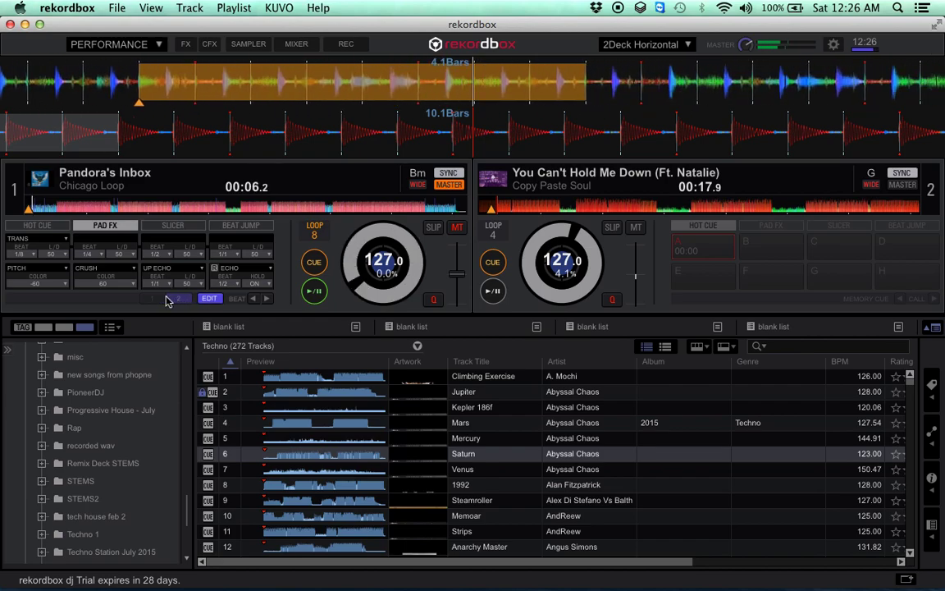
left_click(169, 299)
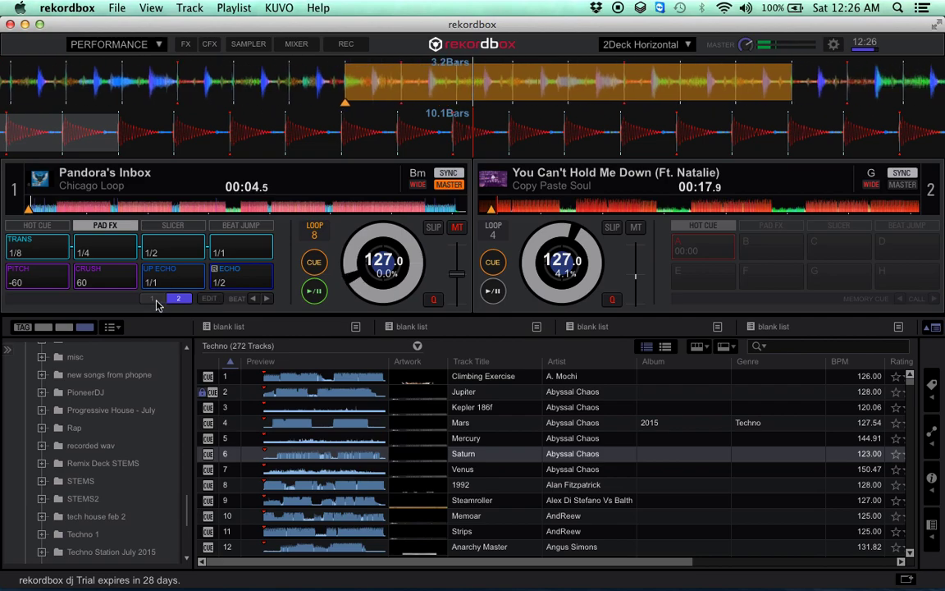
left_click(152, 298)
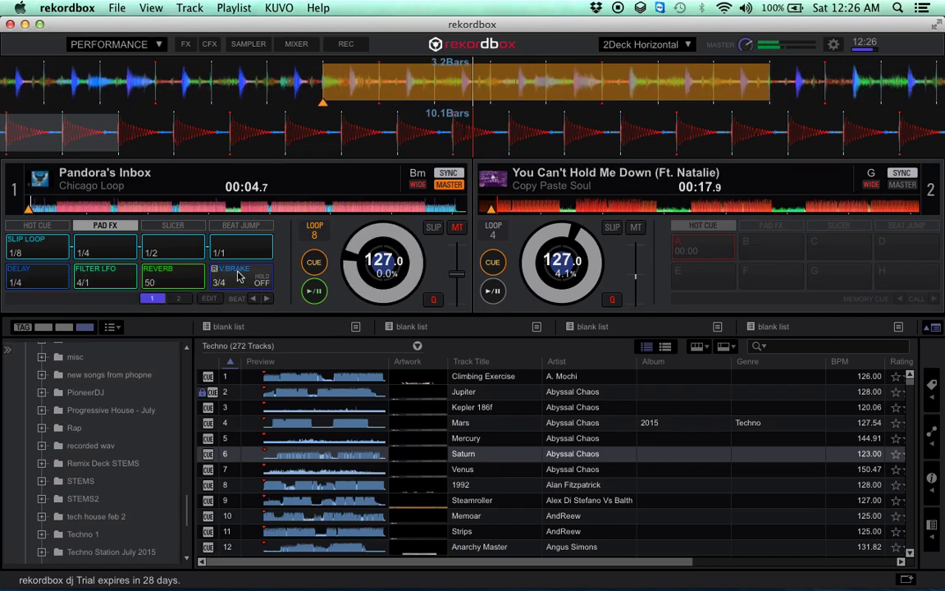
left_click(168, 225)
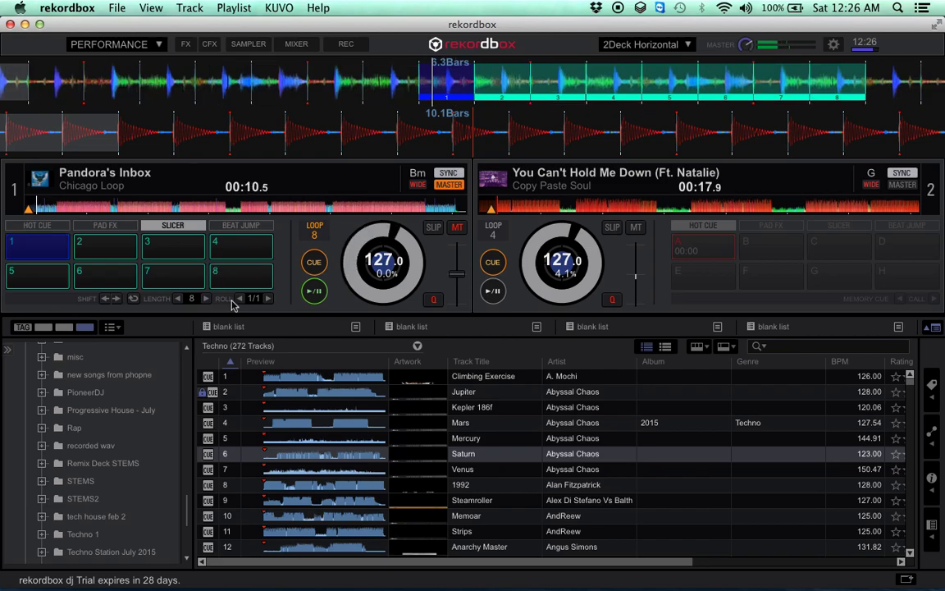
Switch deck 1's pads to BEAT JUMP and browse PAGE 2 before returning to PAGE 1
left_click(240, 229)
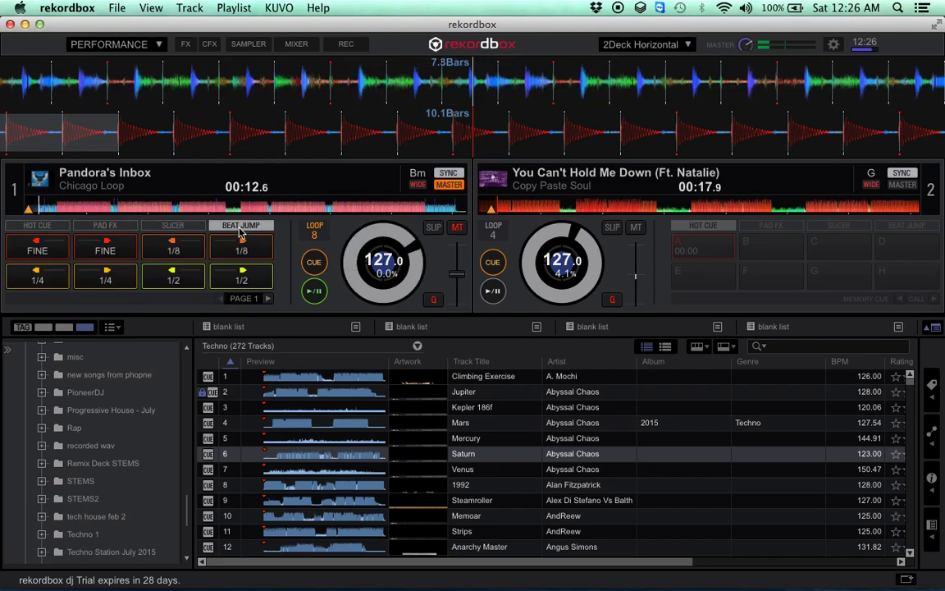
left_click(268, 298)
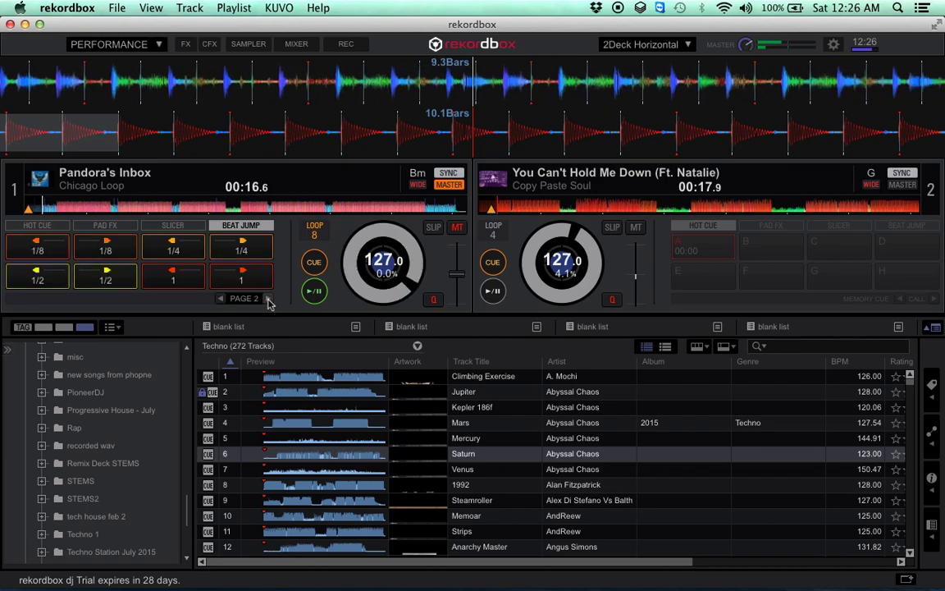
left_click(220, 300)
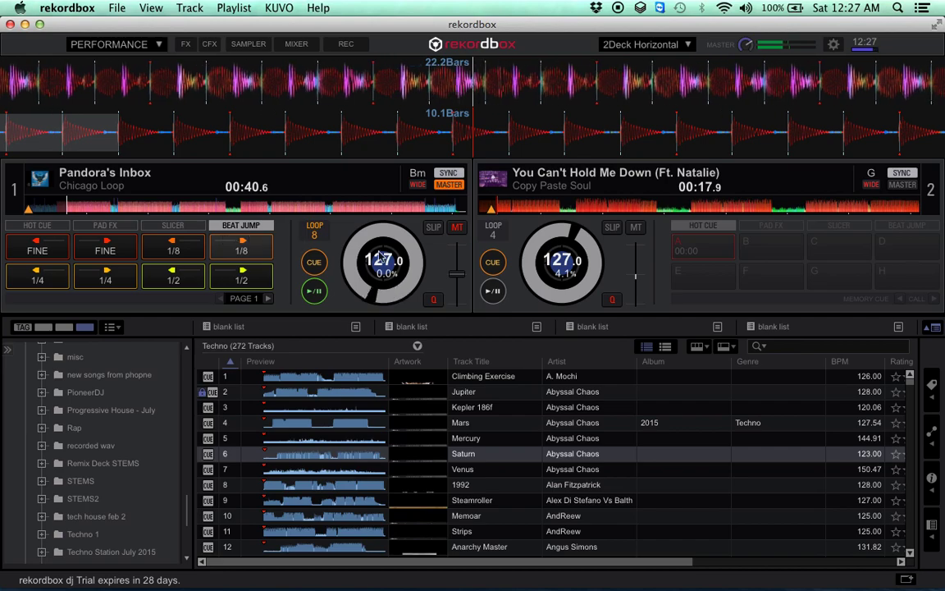
left_click(835, 46)
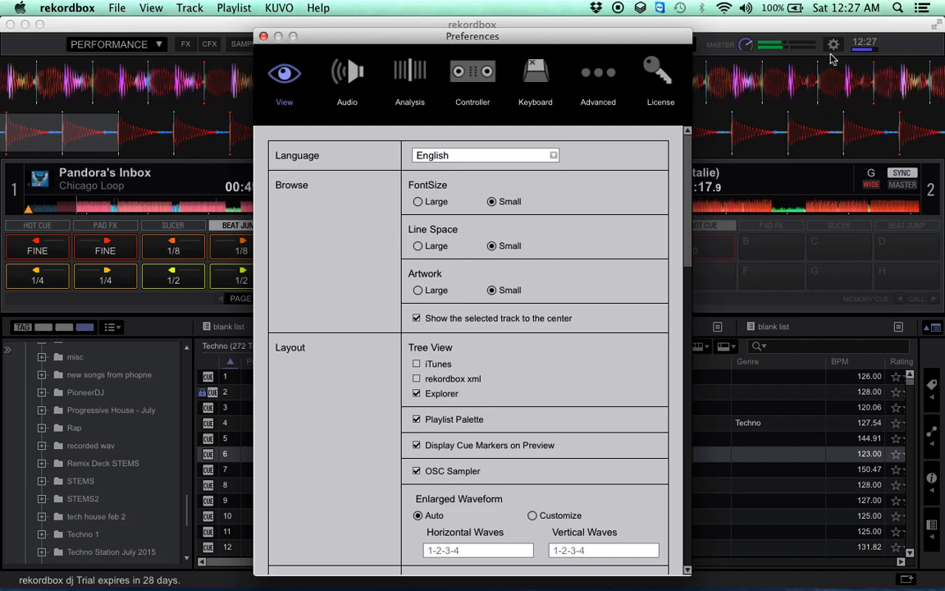
left_click(347, 91)
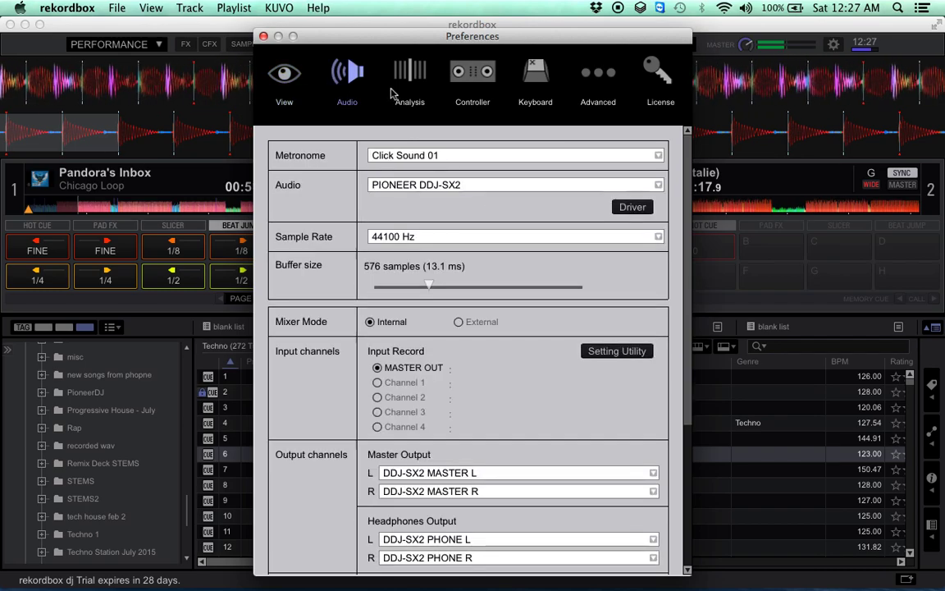
left_click(410, 82)
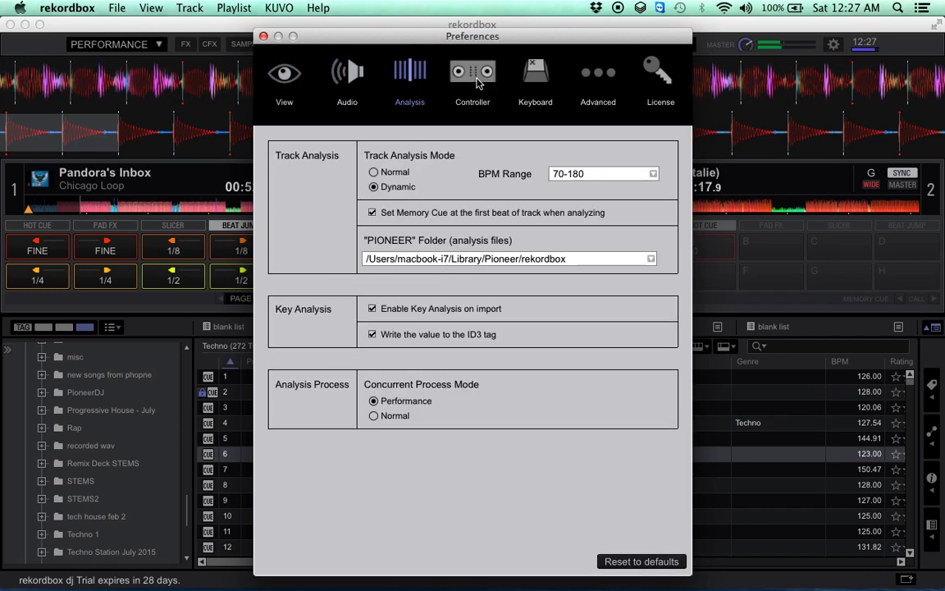
left_click(480, 82)
left_click(532, 84)
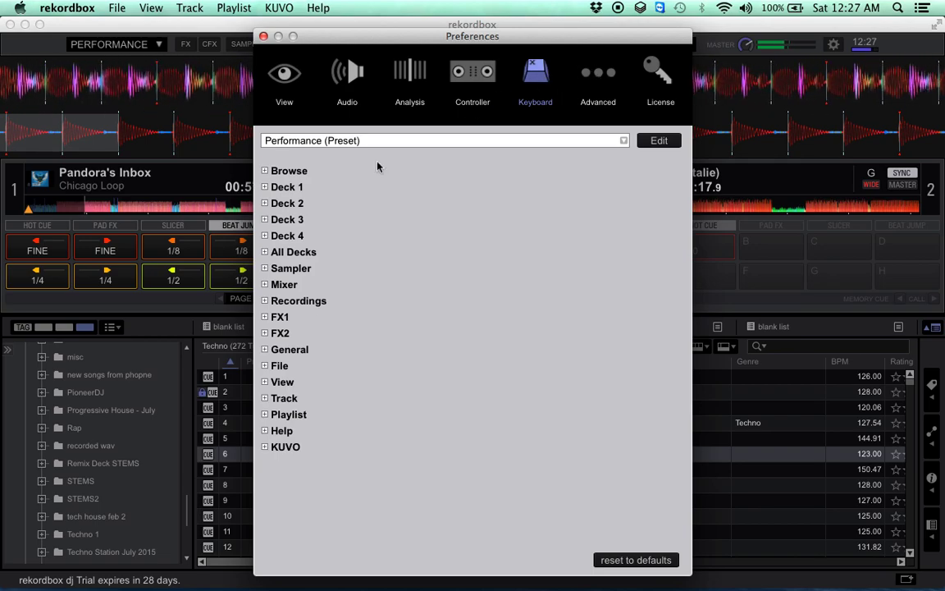
left_click(604, 80)
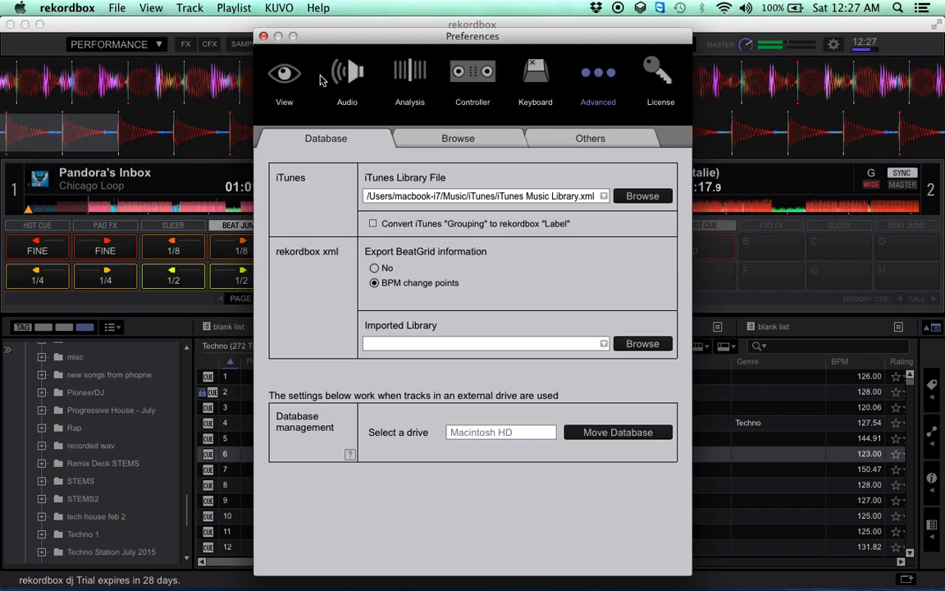
left_click(262, 37)
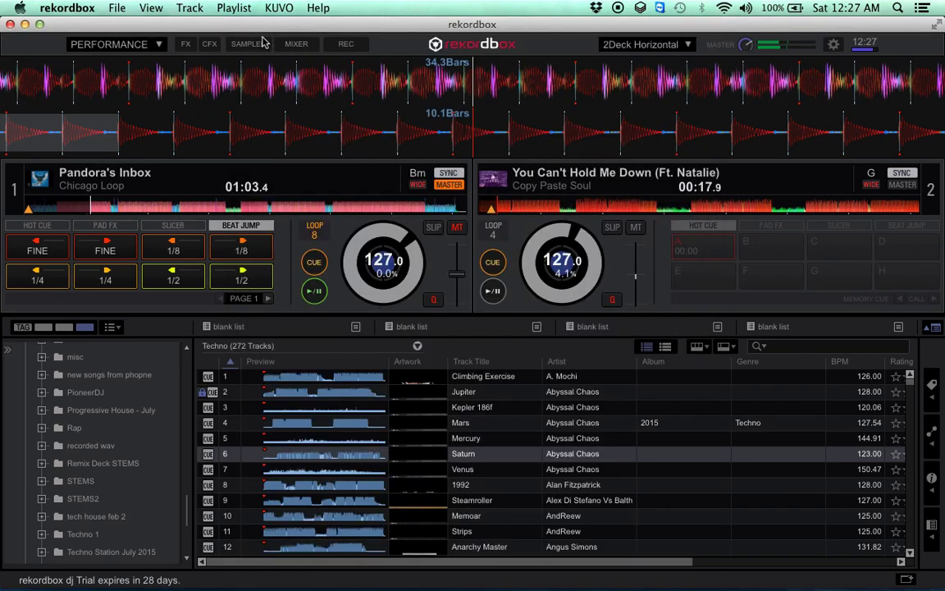